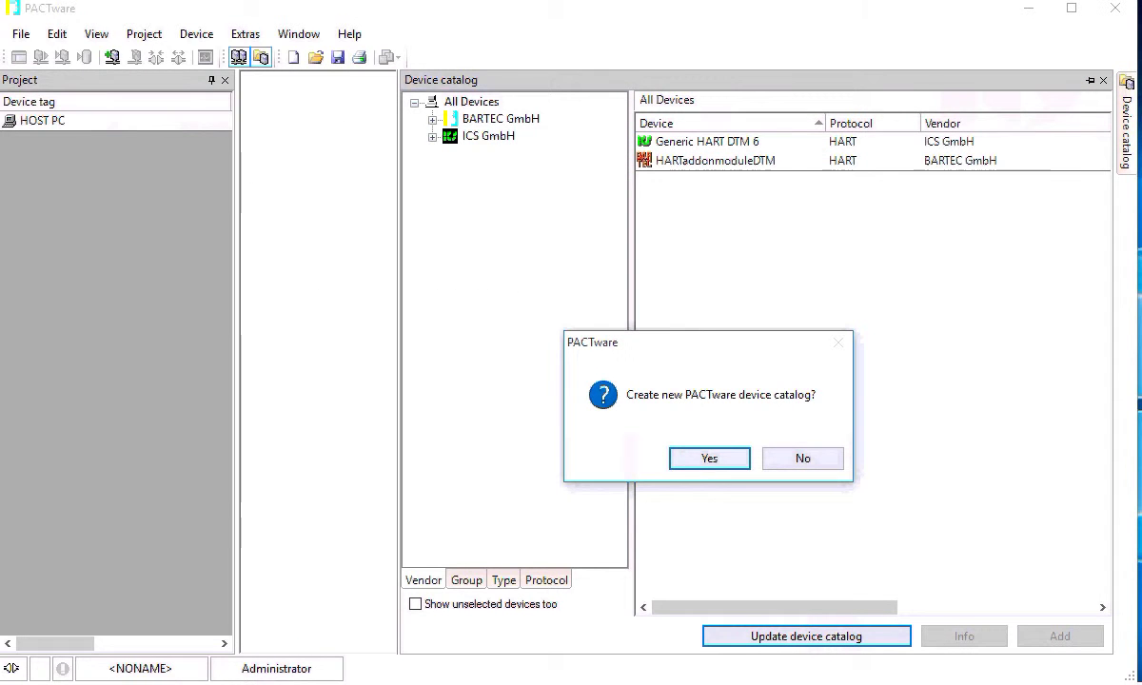
Create a new device catalog, add HARTaddonmoduleDTM, and attach Generic HART DTM 6 beneath it.
click(712, 460)
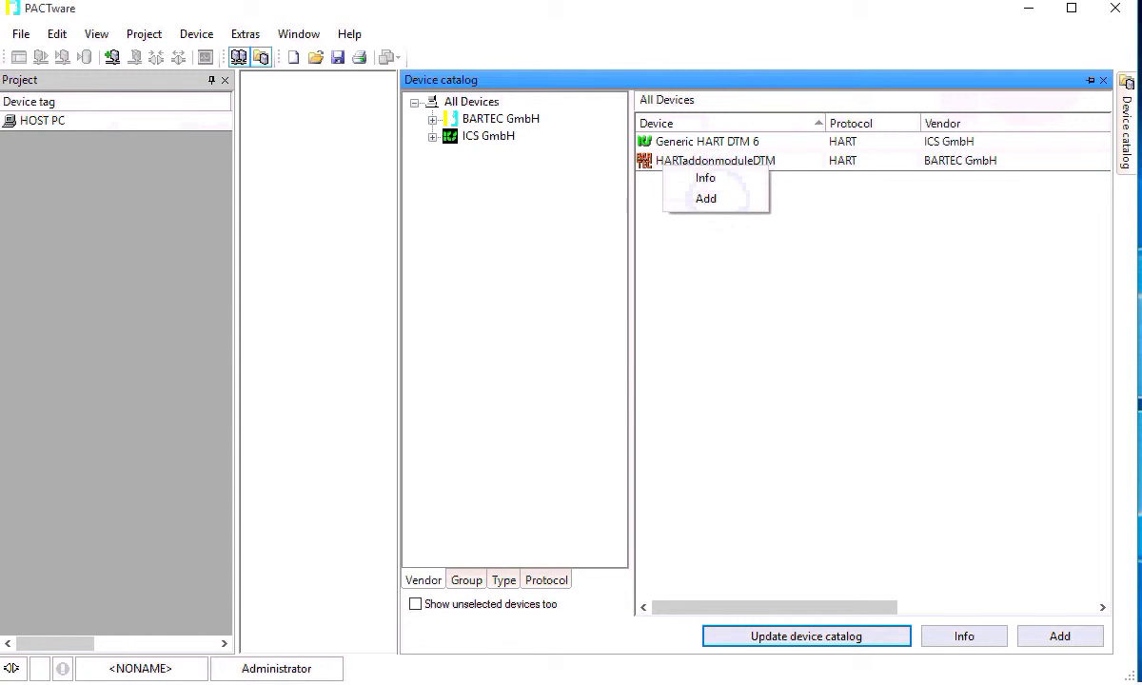
click(709, 198)
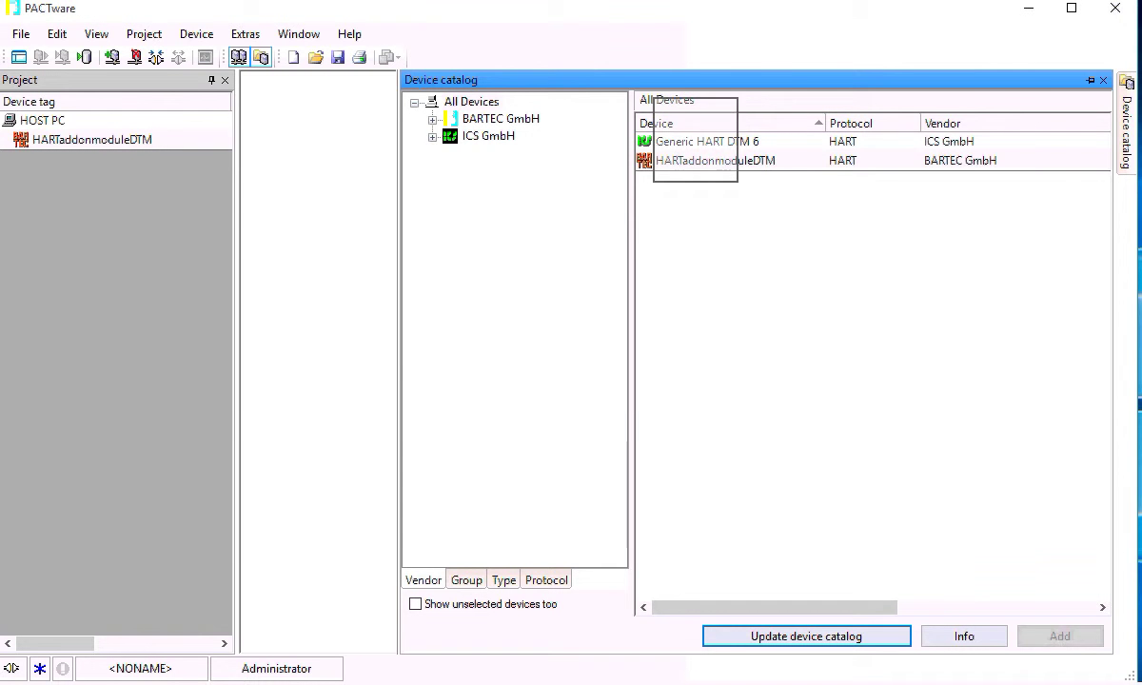
right_click(699, 151)
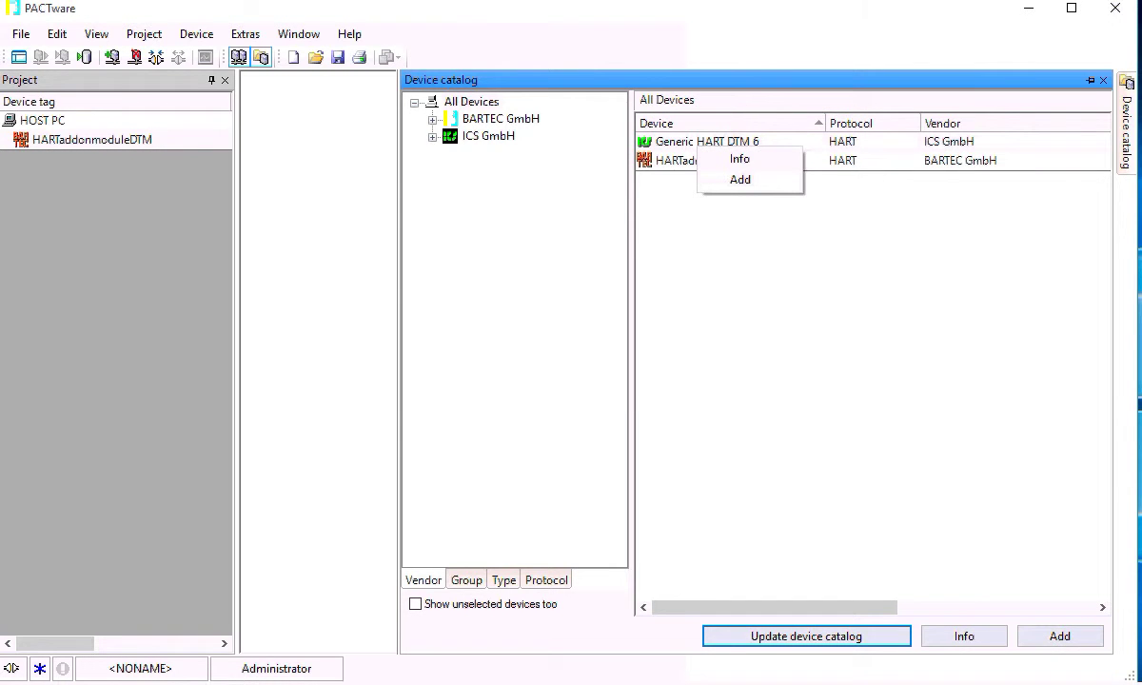
click(747, 179)
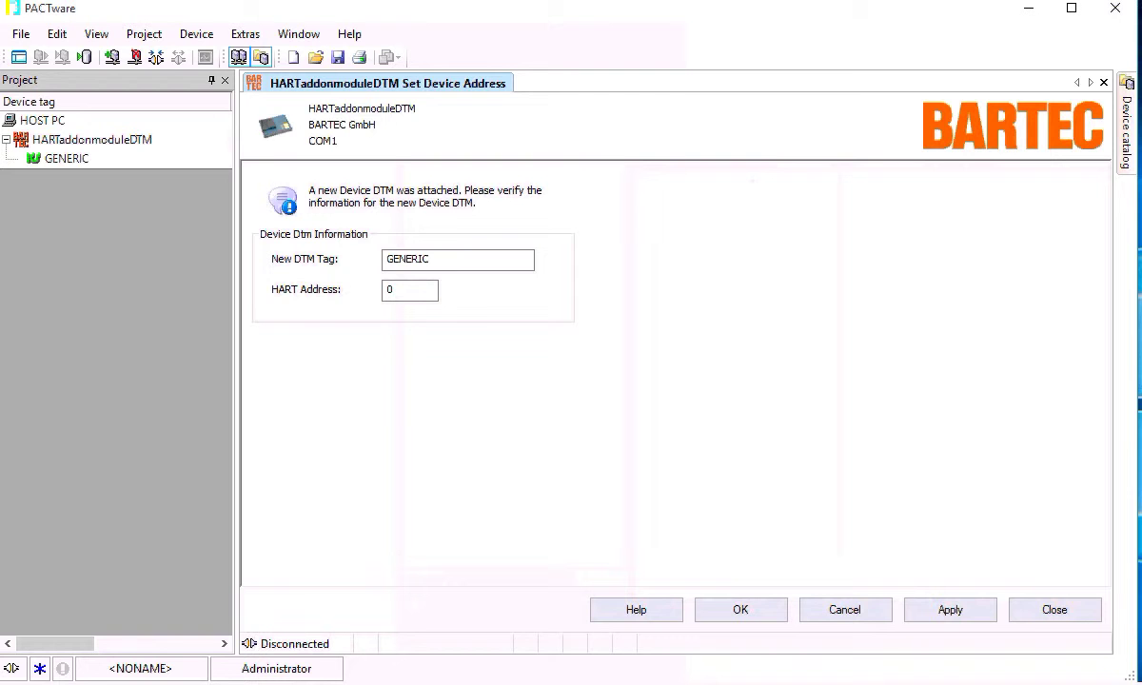
Apply GENERIC at HART address 0, then set HARTaddonmoduleDTM to port COM4 with Emulated access mode.
click(950, 611)
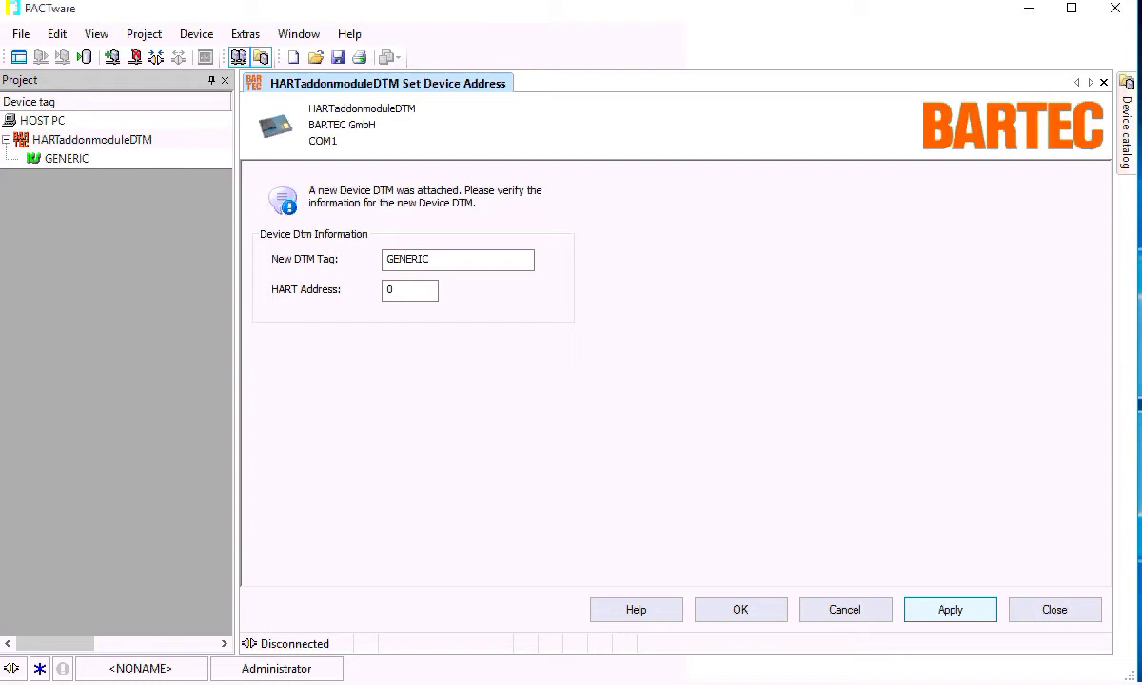
click(741, 610)
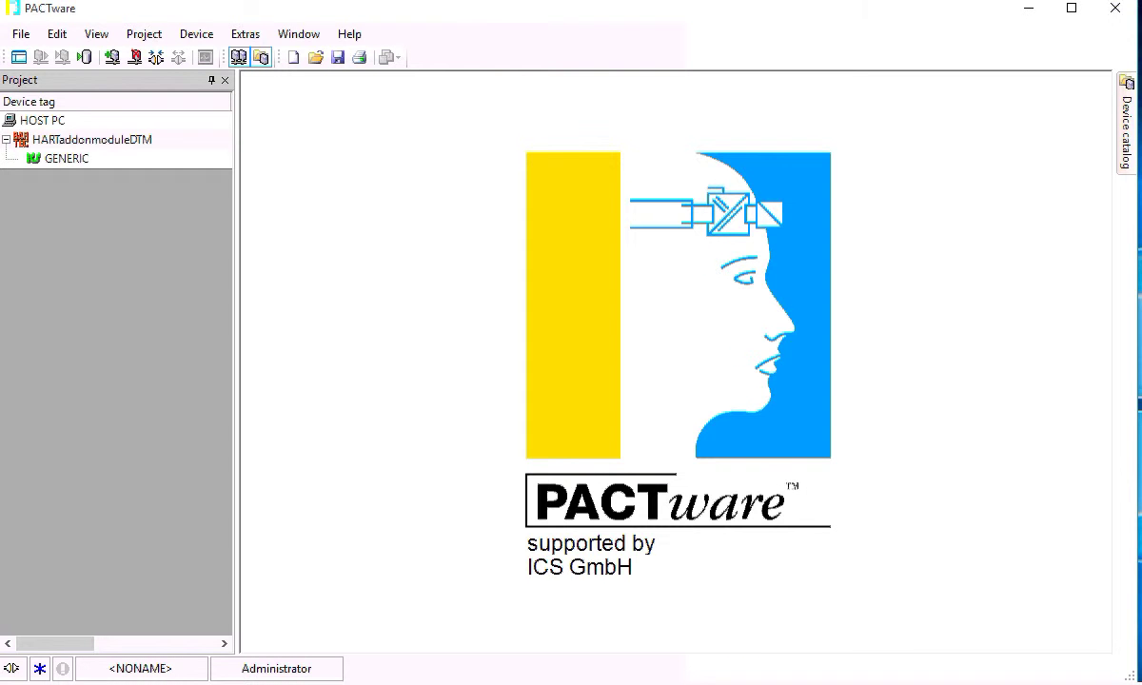
right_click(129, 140)
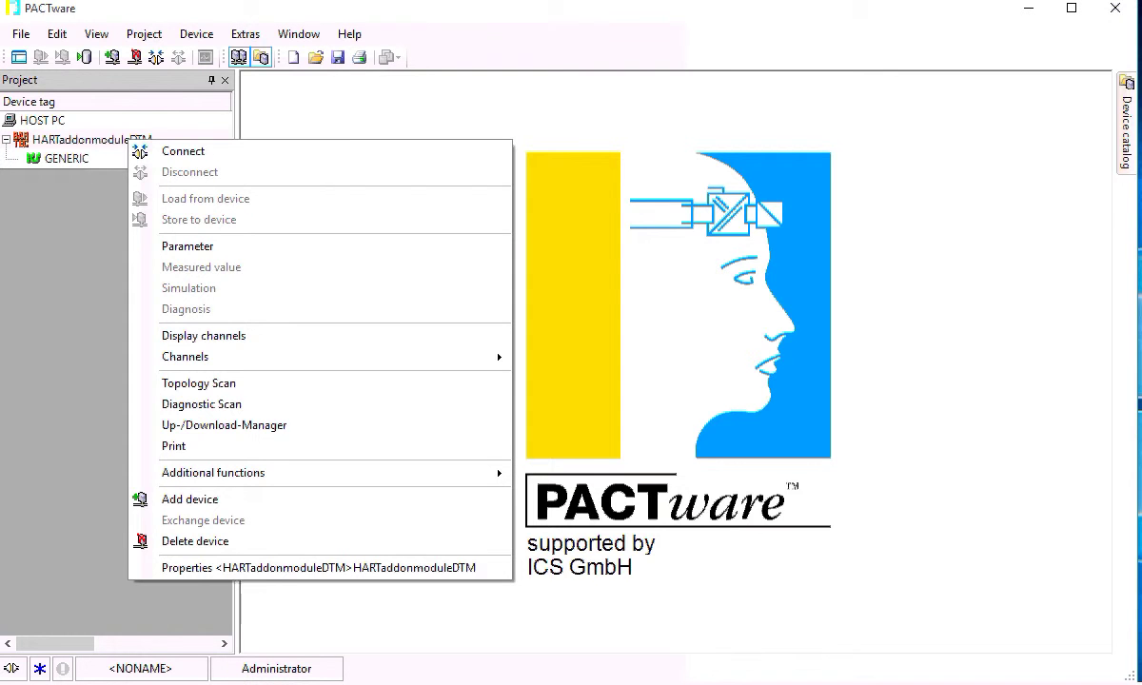
click(210, 242)
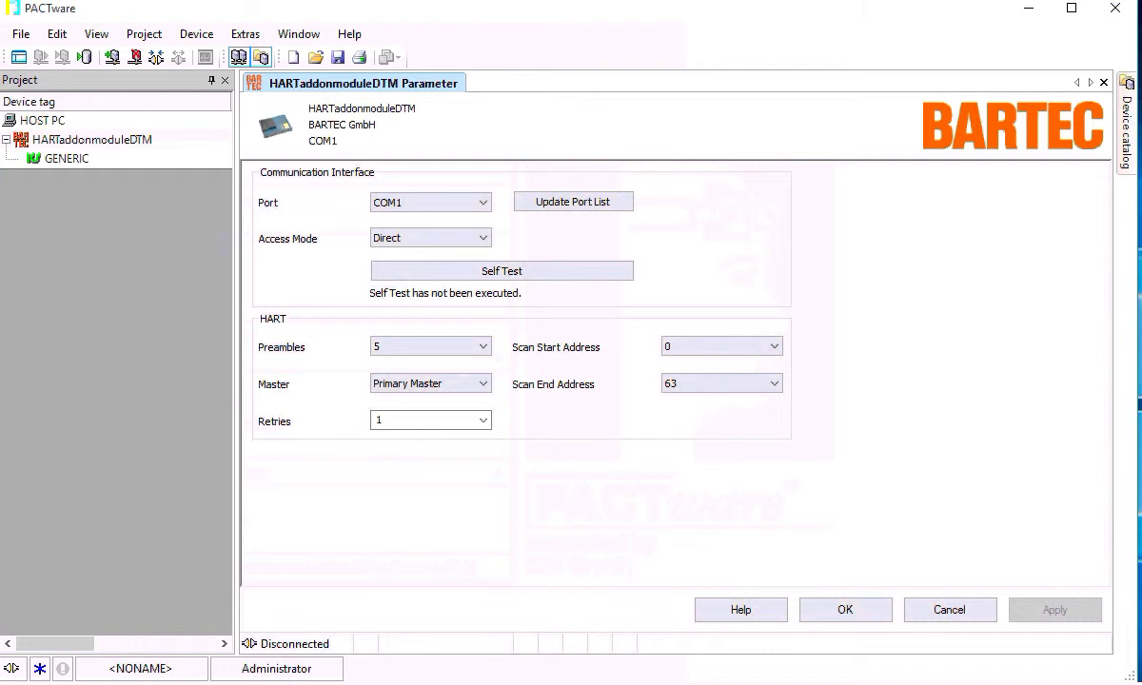
click(483, 202)
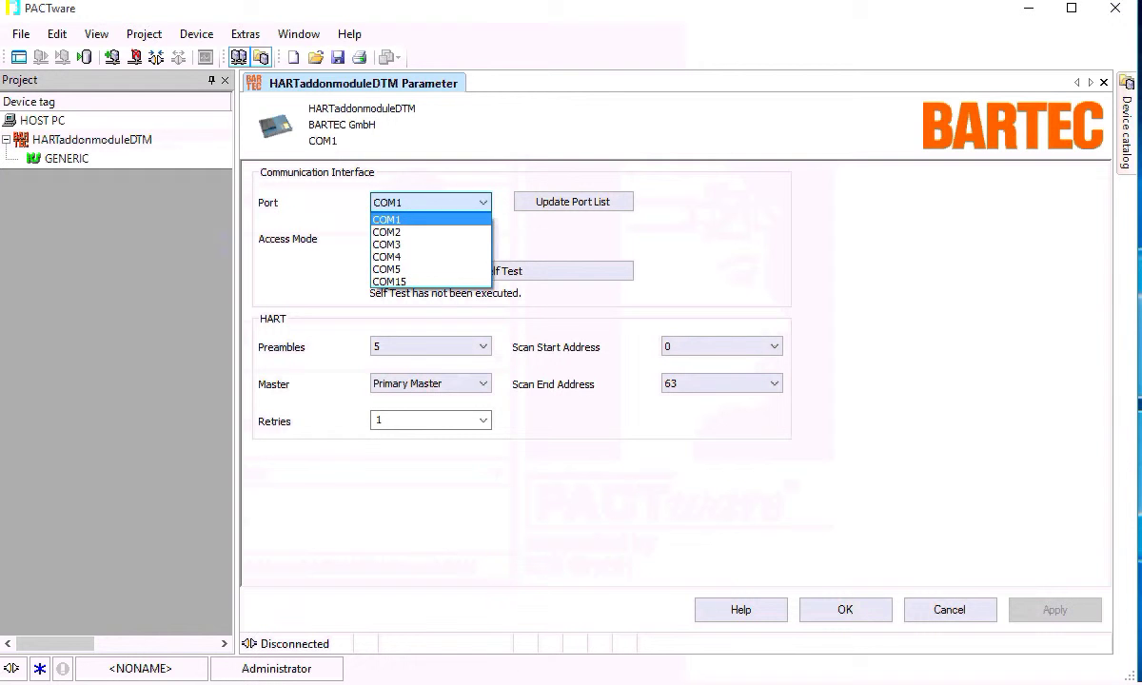
click(387, 257)
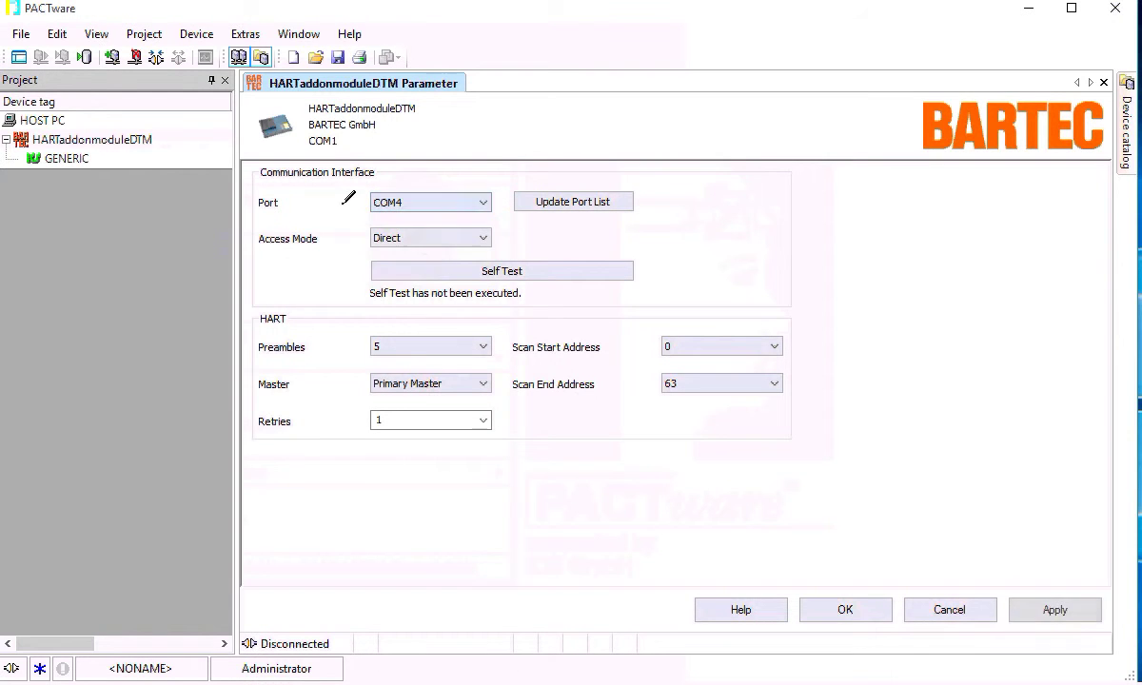
click(484, 238)
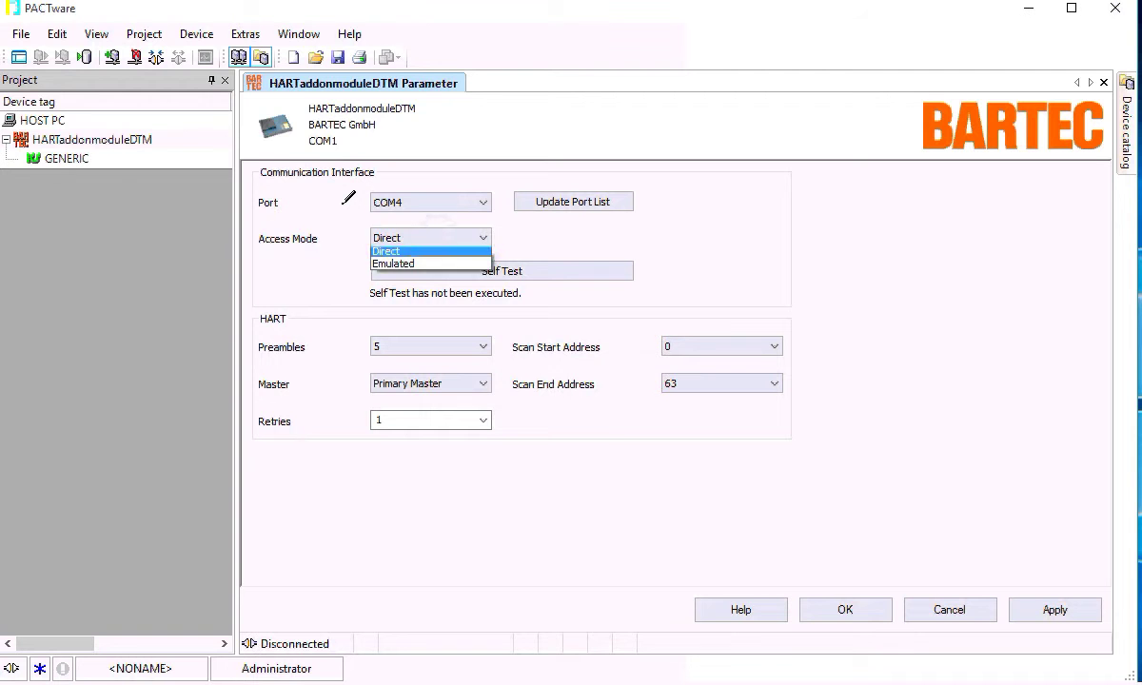
click(393, 268)
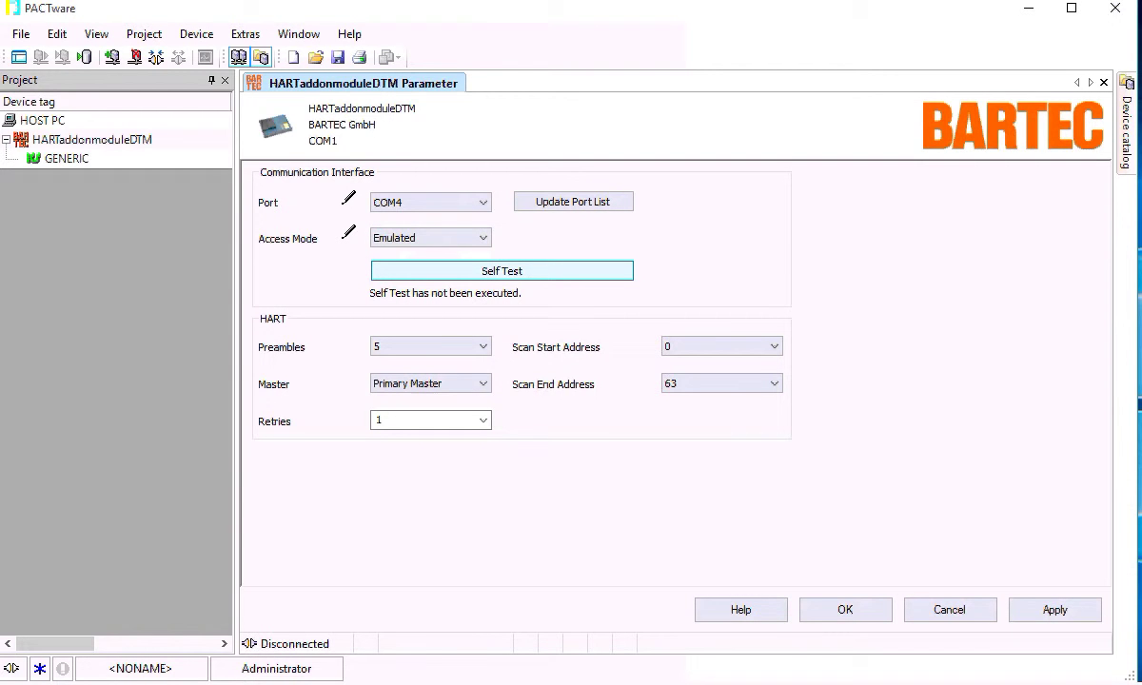
click(843, 610)
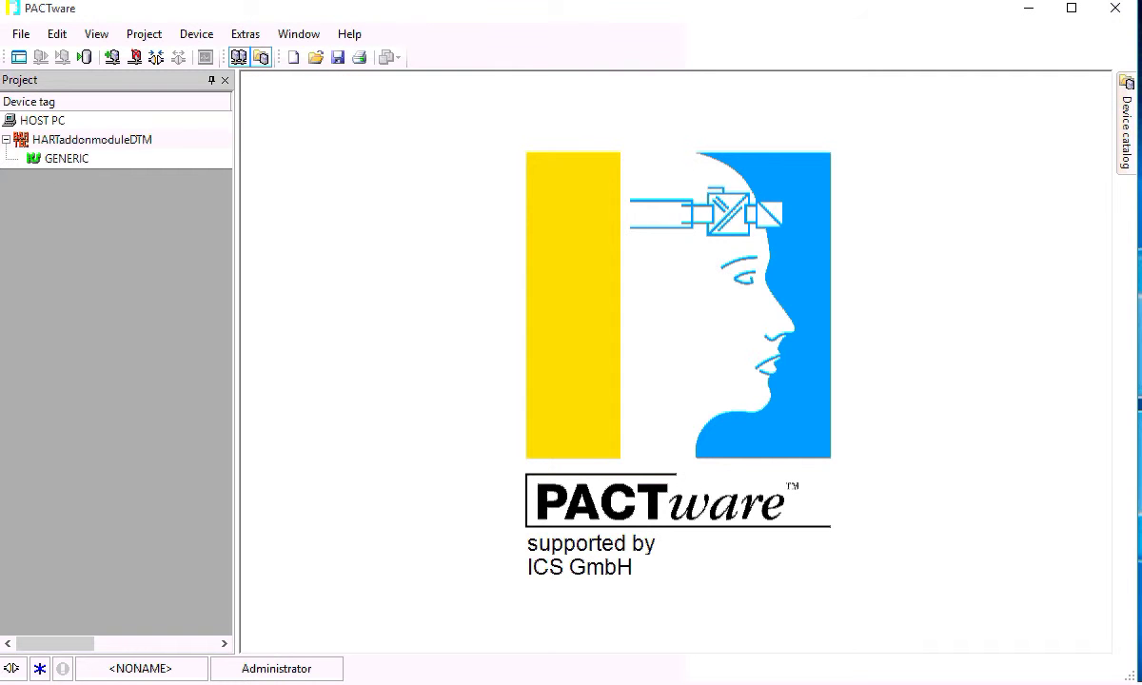
Open the GENERIC device's Identify Device page and connect it so the status shows Stand-by.
click(66, 158)
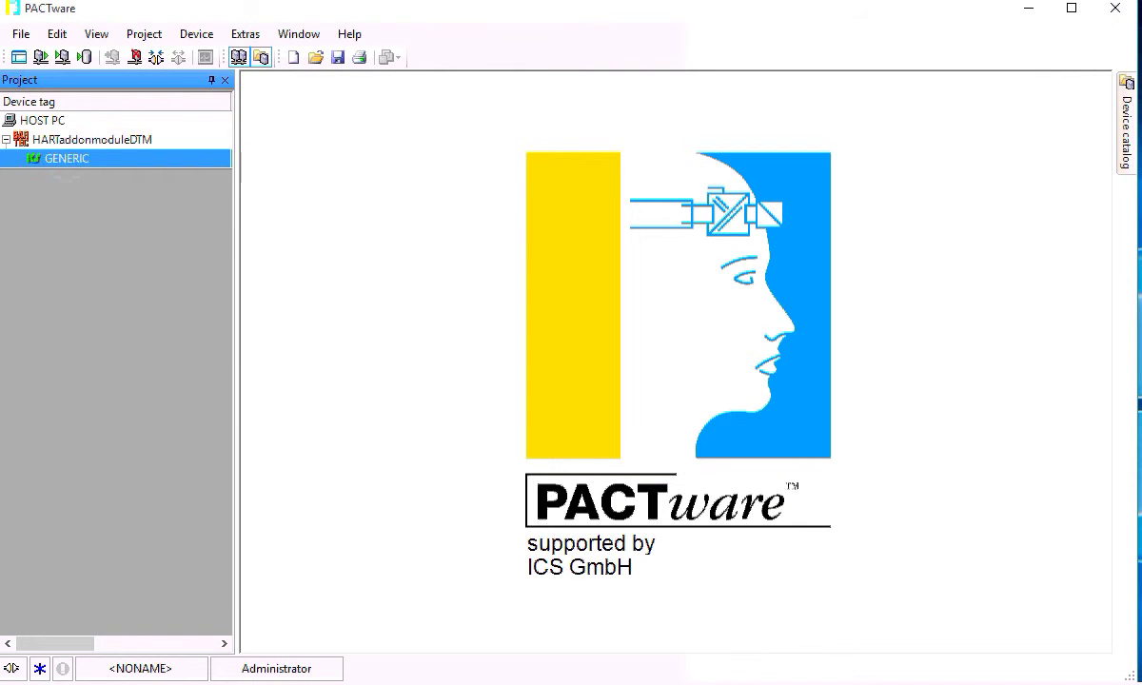
click(72, 160)
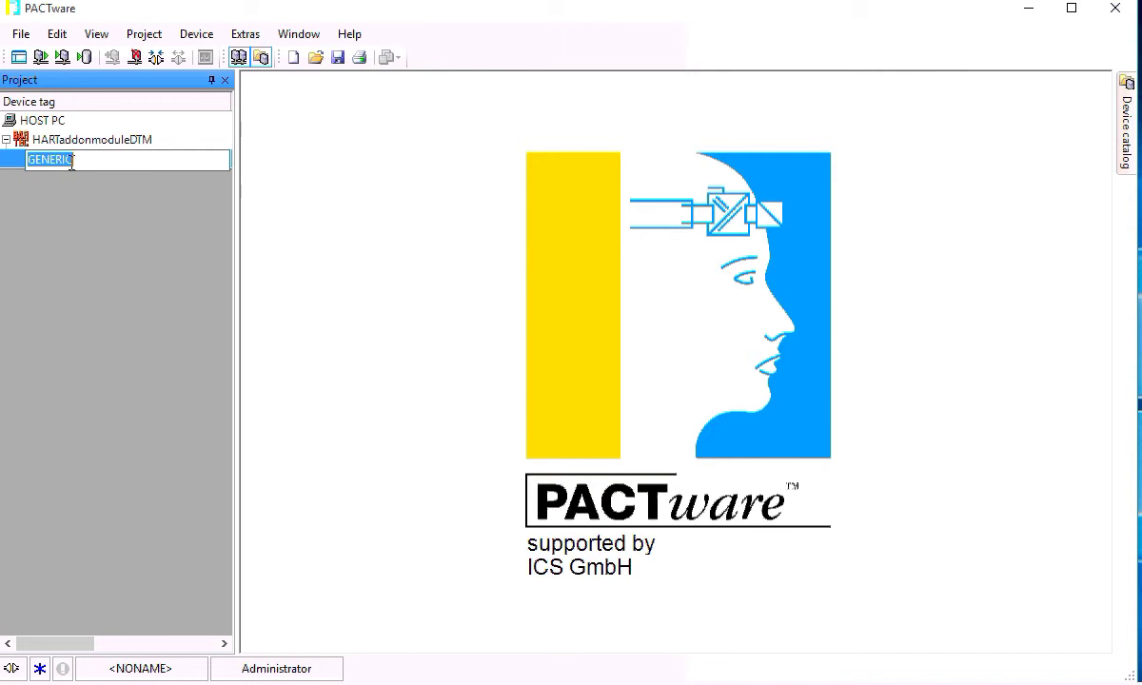
key(Return)
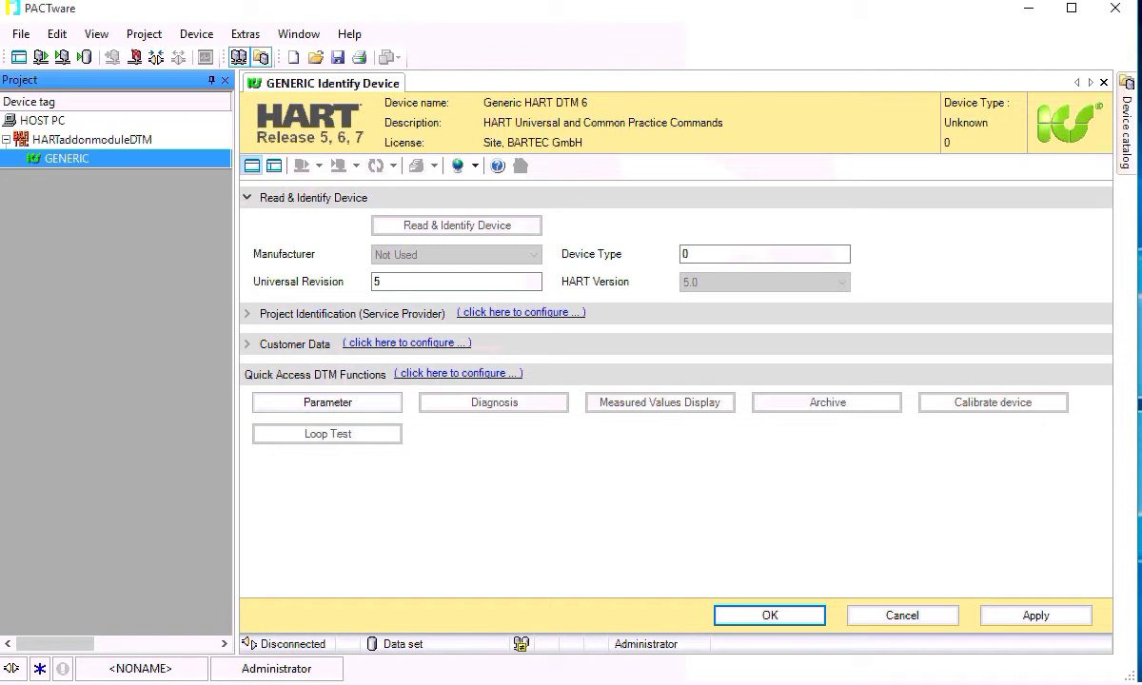
right_click(84, 154)
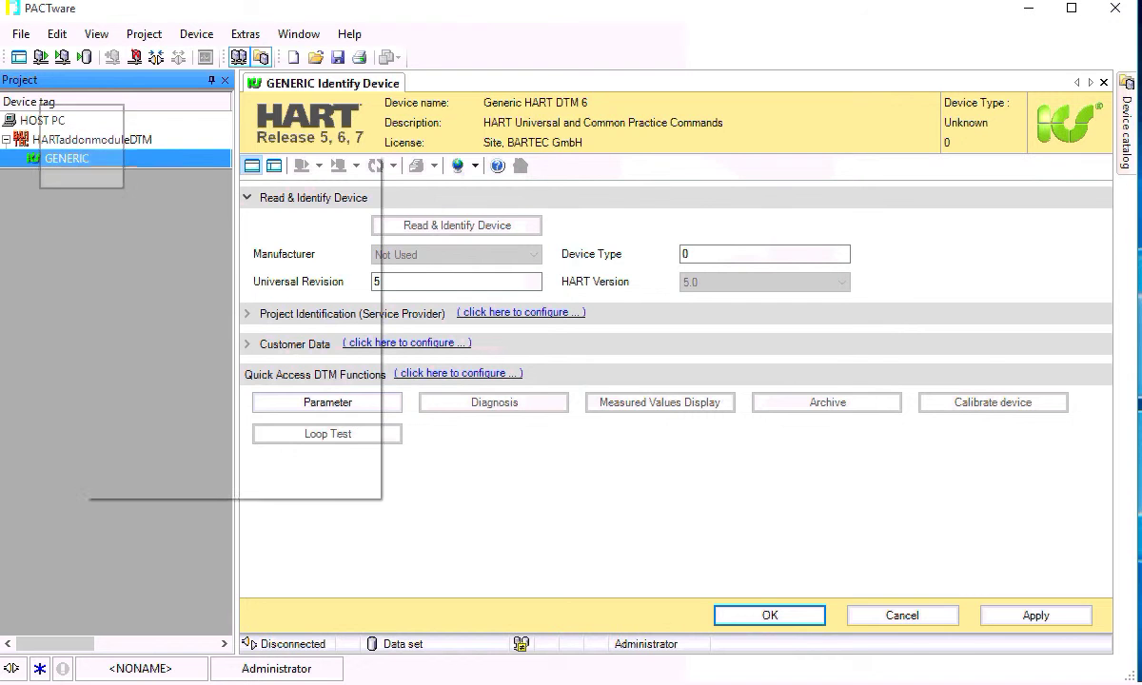
click(138, 164)
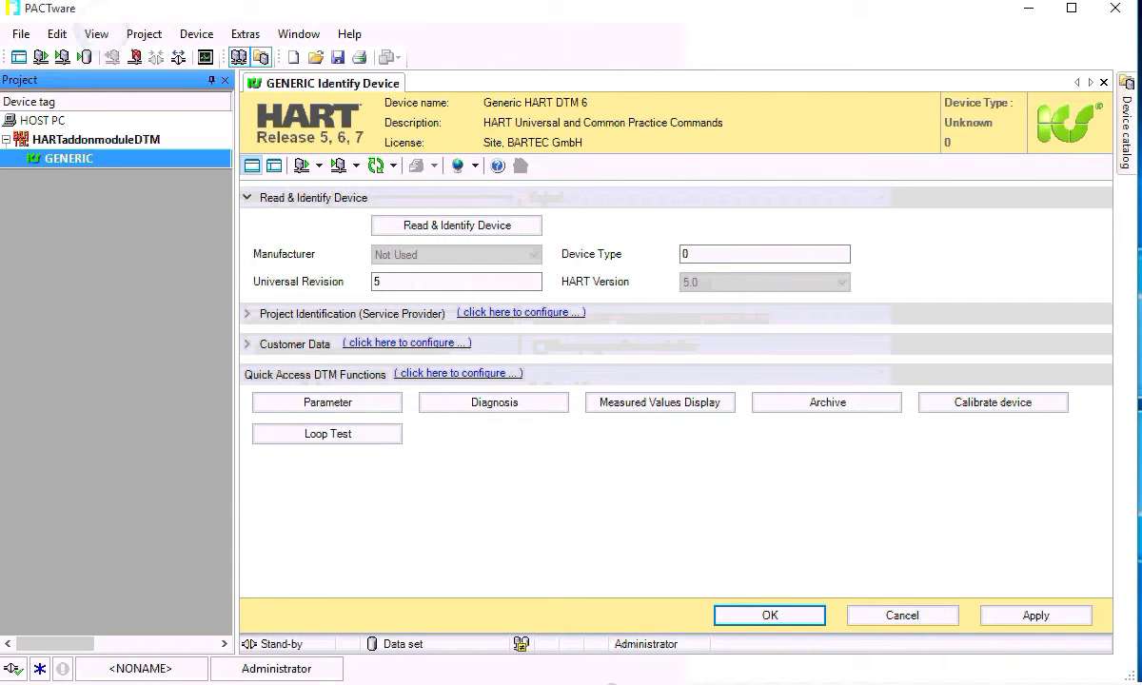
Hide the status bar and the Device, View and Project toolbars.
click(96, 33)
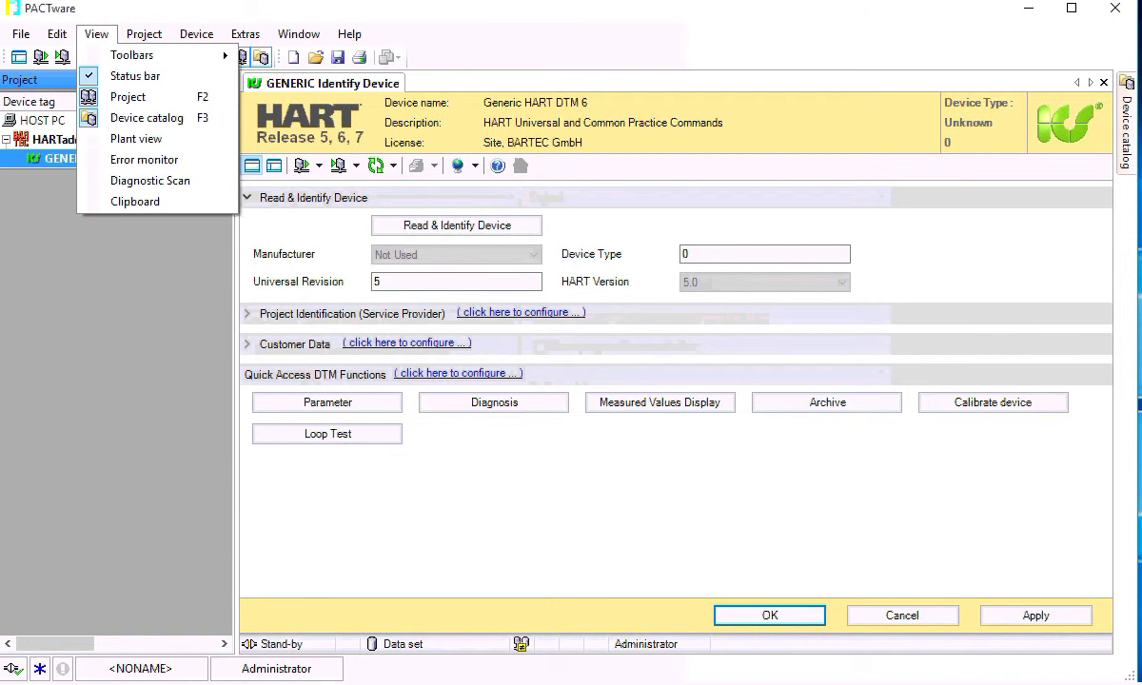
click(134, 75)
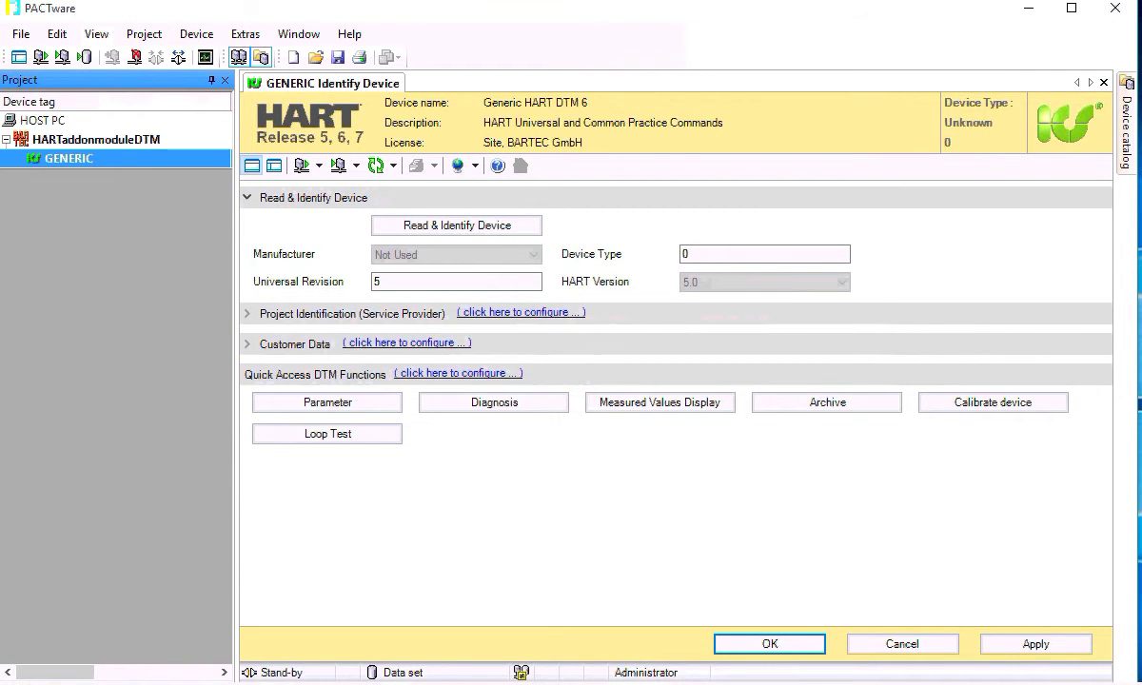
click(96, 33)
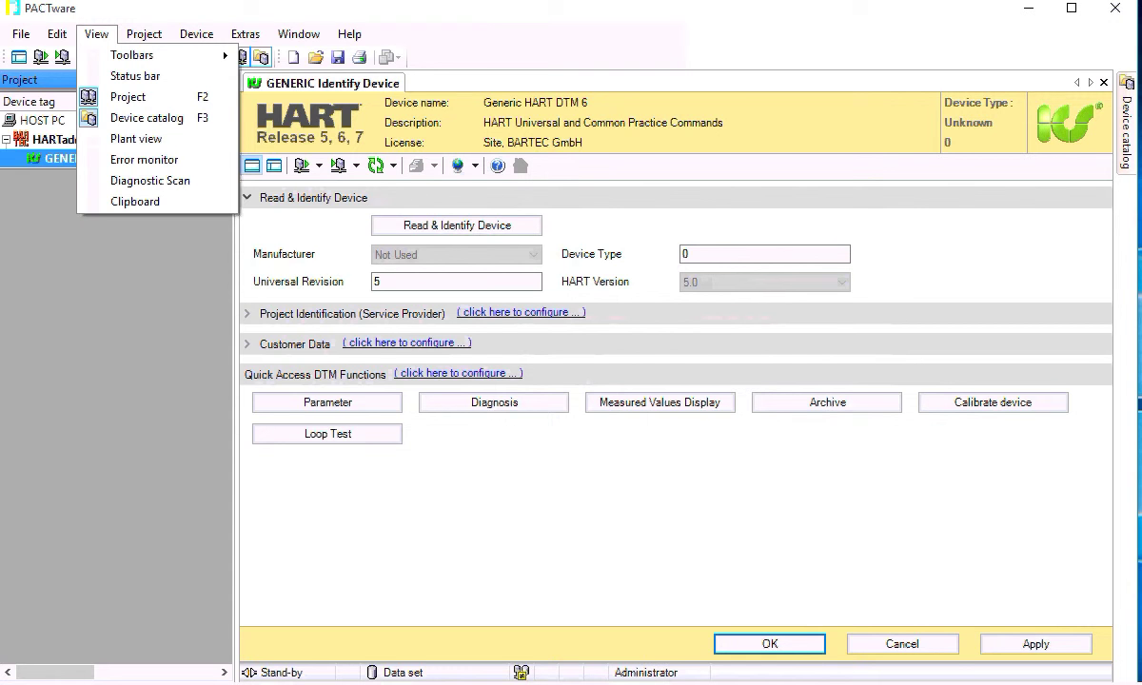
mouse_move(133, 55)
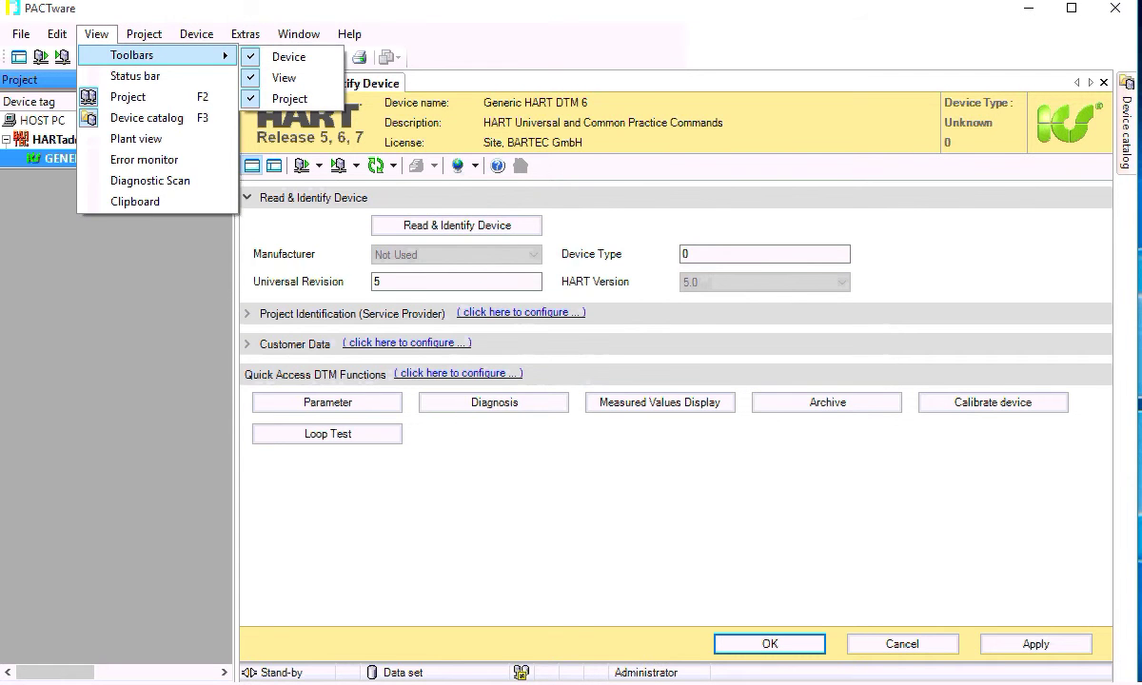
click(288, 56)
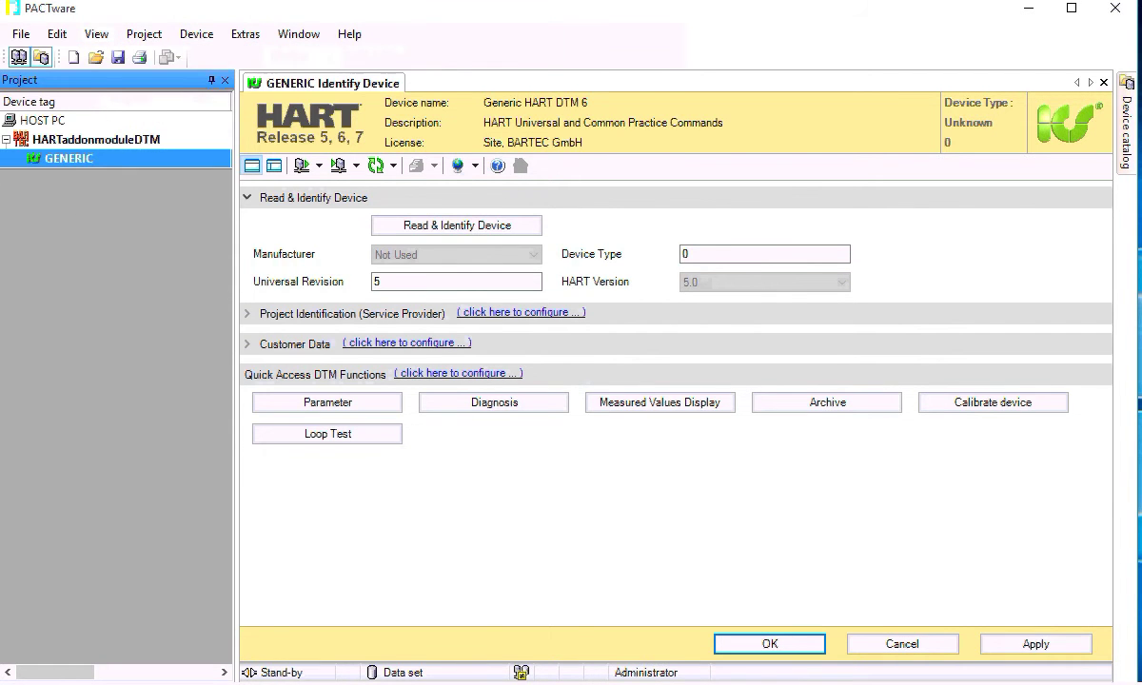
click(96, 33)
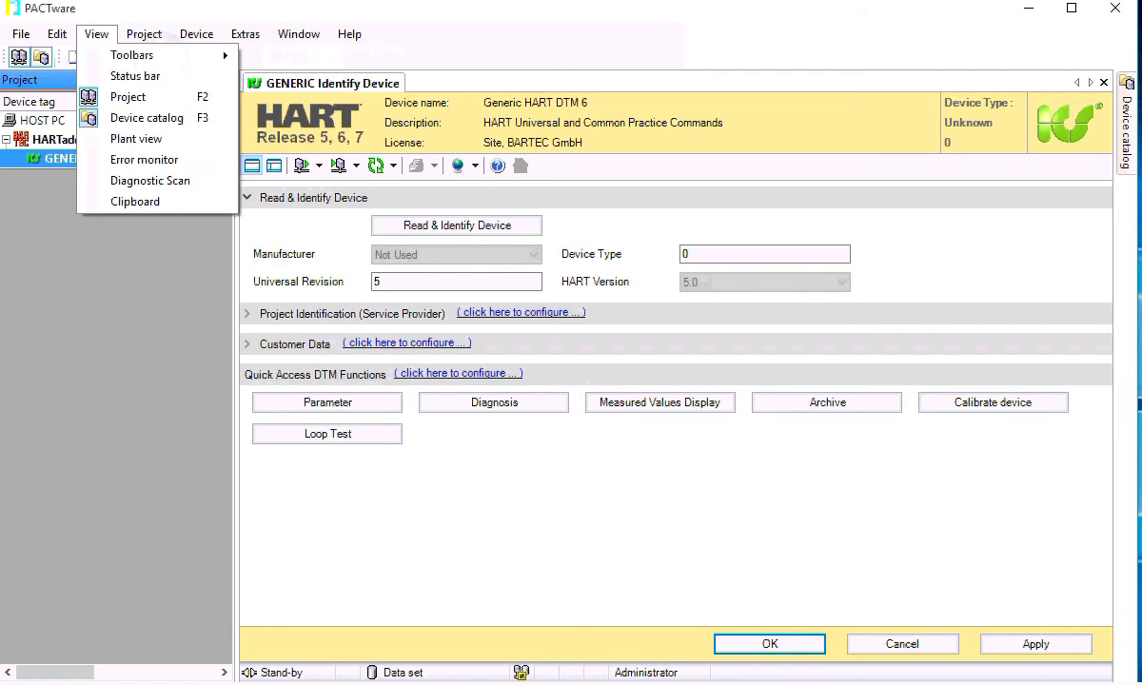
mouse_move(134, 56)
key(v)
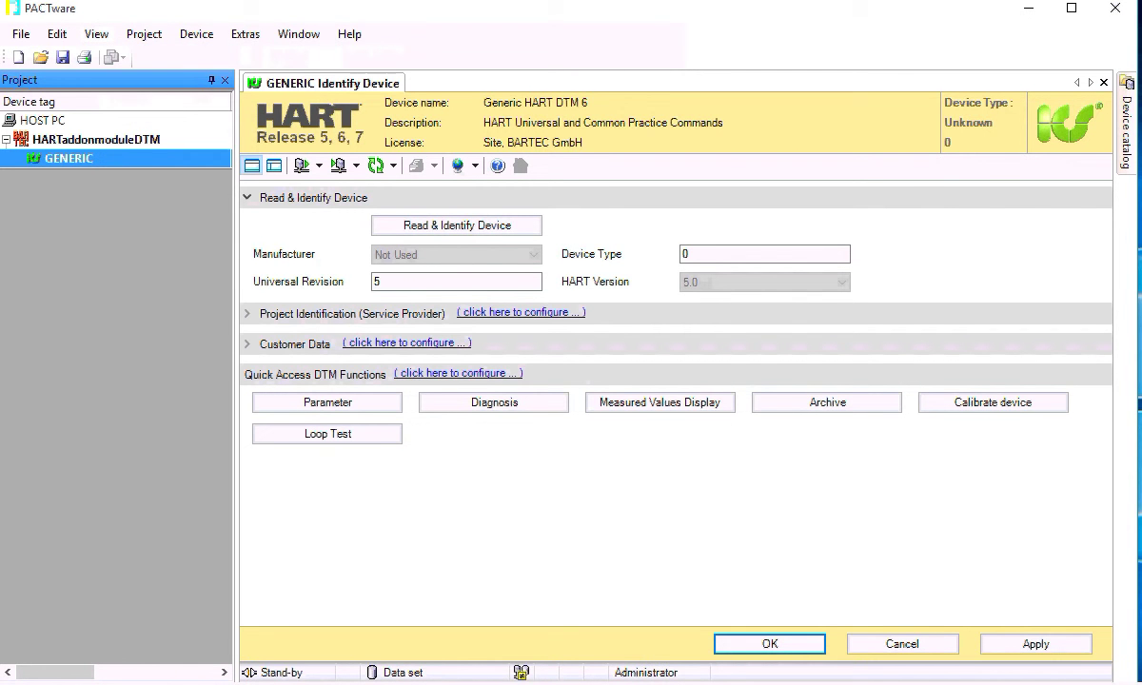
key(alt+v)
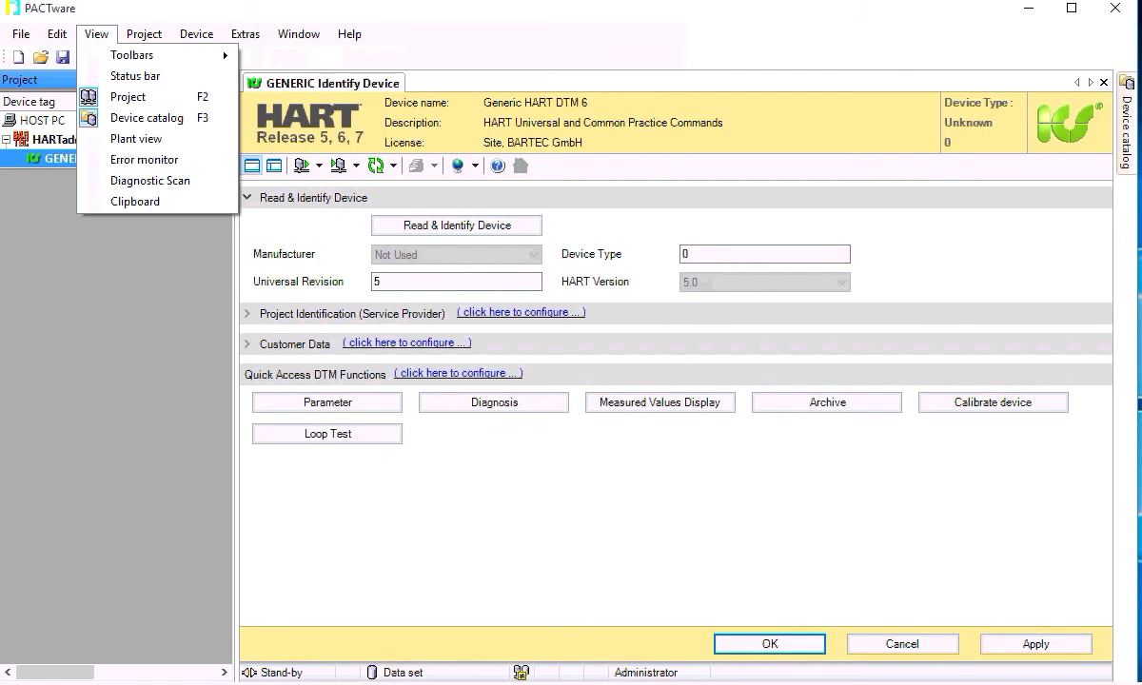
key(Down)
key(Right)
key(p)
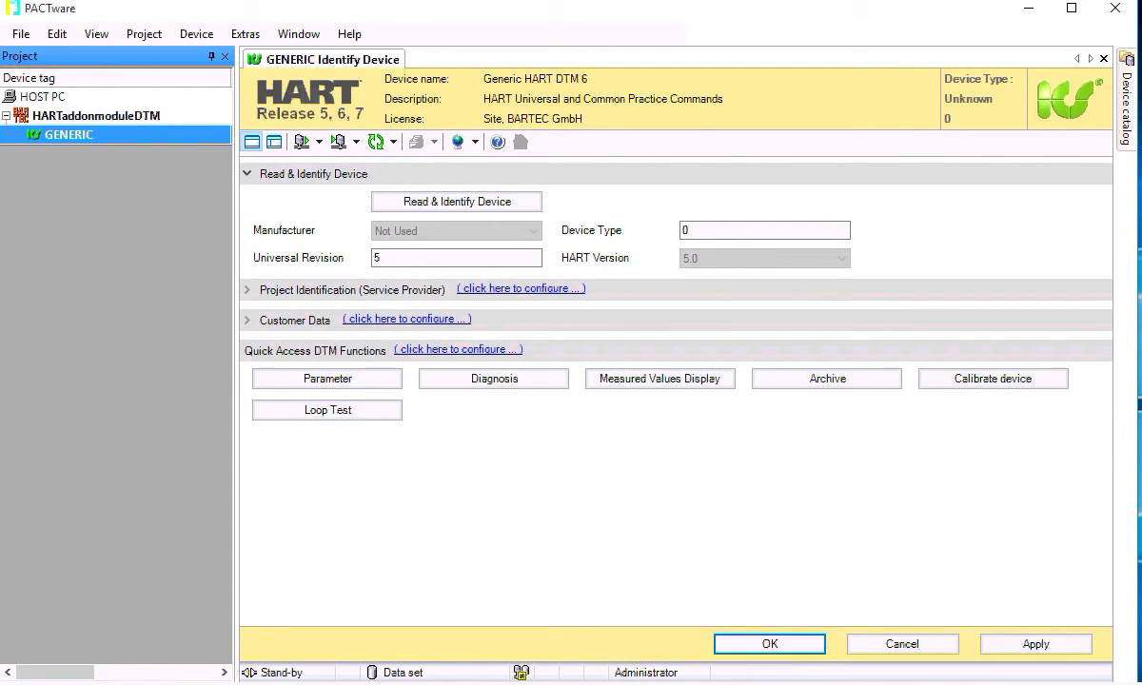
Save the project as bartec.PW4, hide the project tree, and toggle the device catalog open and closed.
key(ctrl+s)
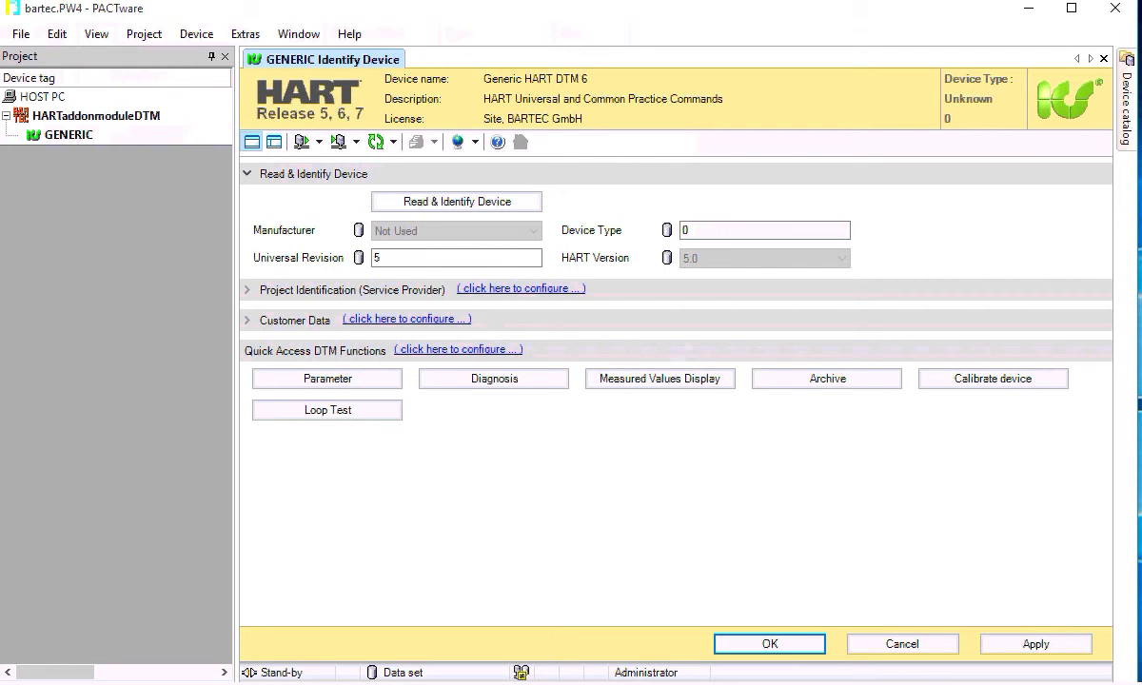
key(F2)
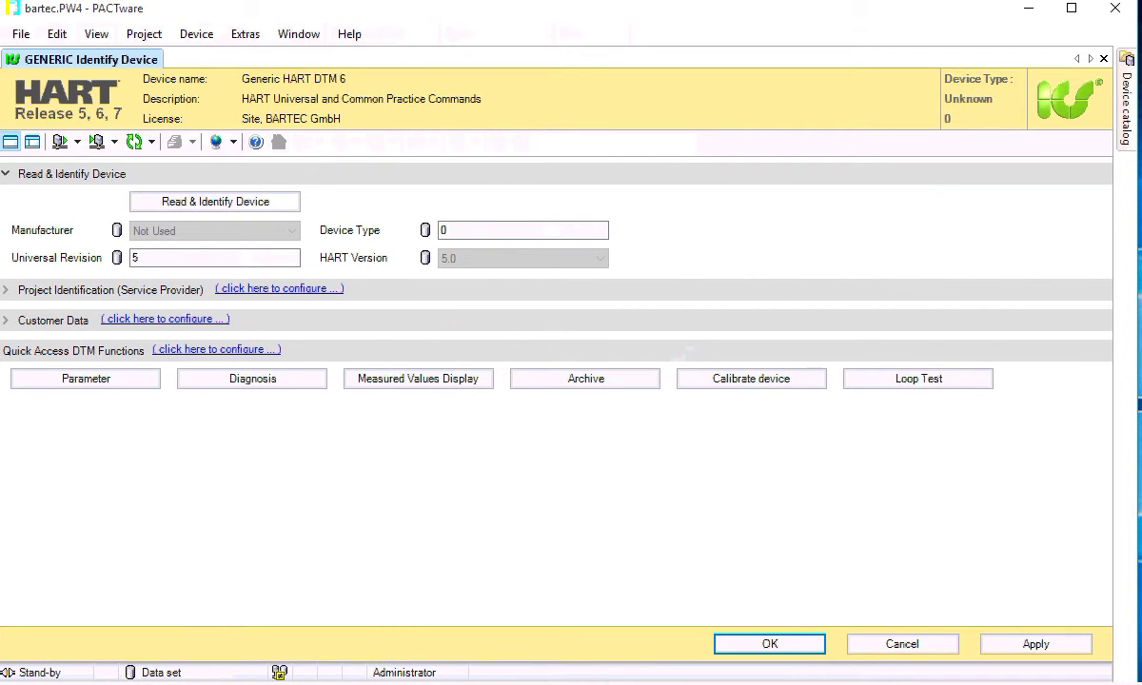
key(F3)
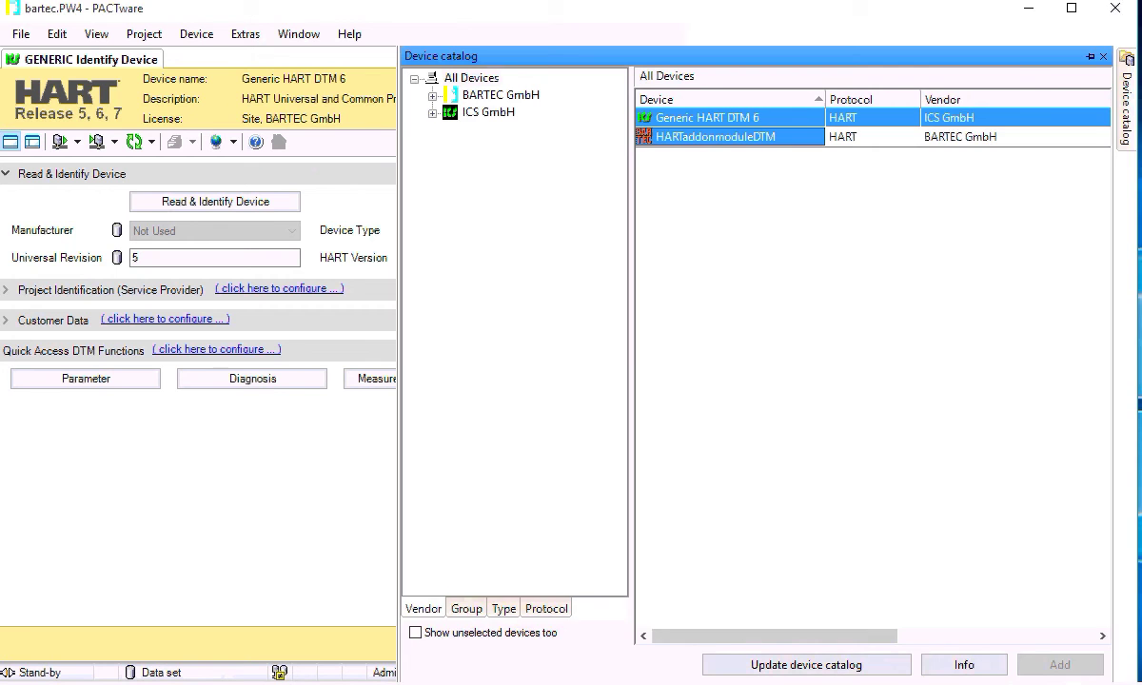
key(F3)
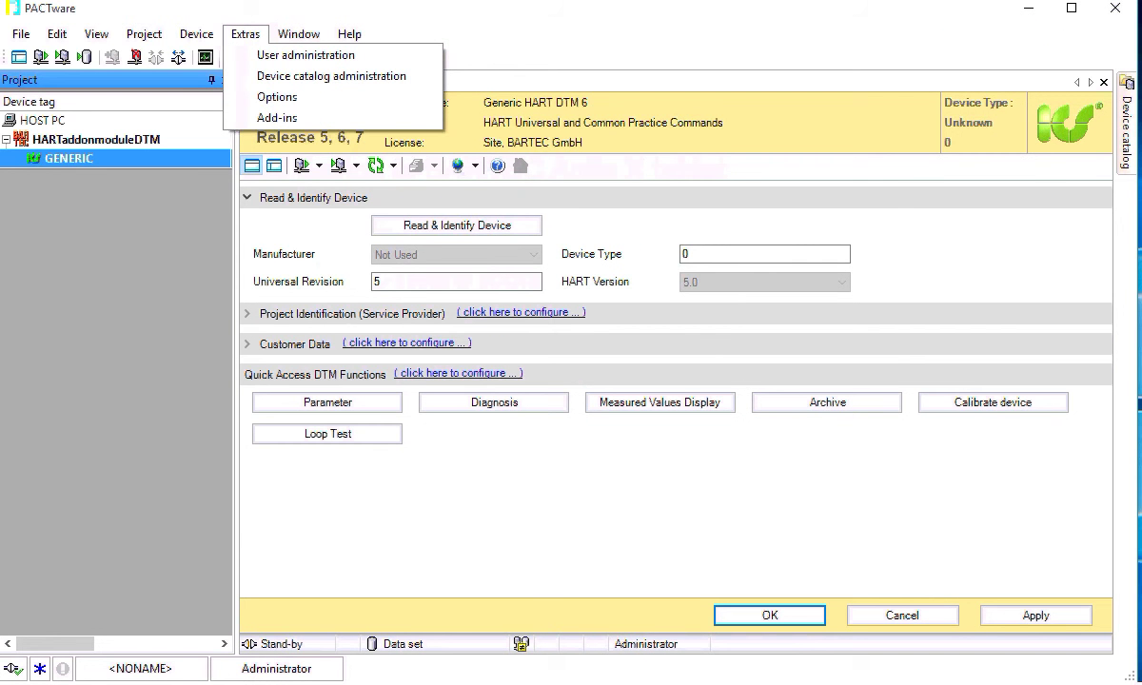
Enable Restore project layout, Auto-connect at project load, and starting with the last project.
click(277, 97)
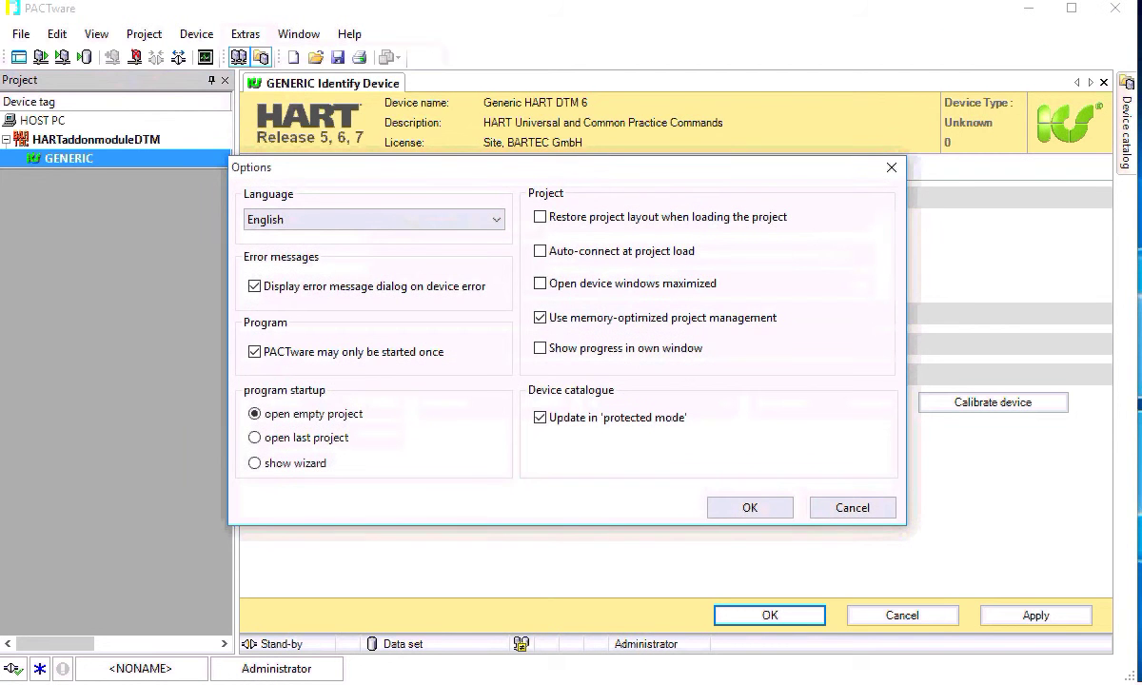
click(540, 216)
click(540, 250)
click(254, 438)
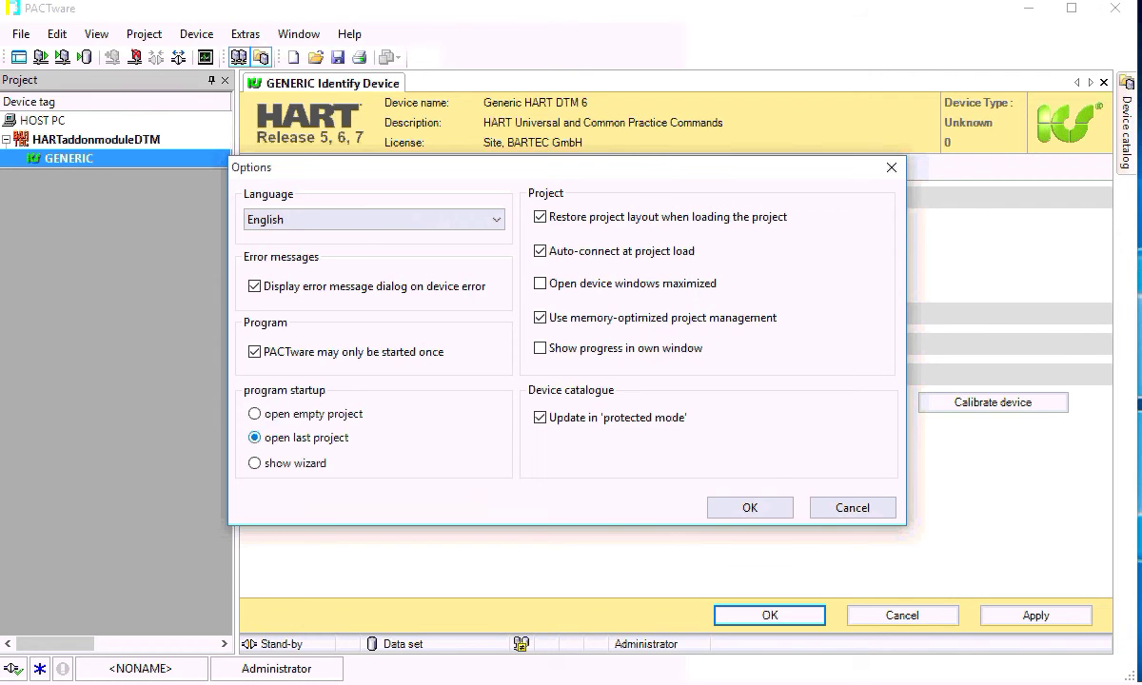
key(Return)
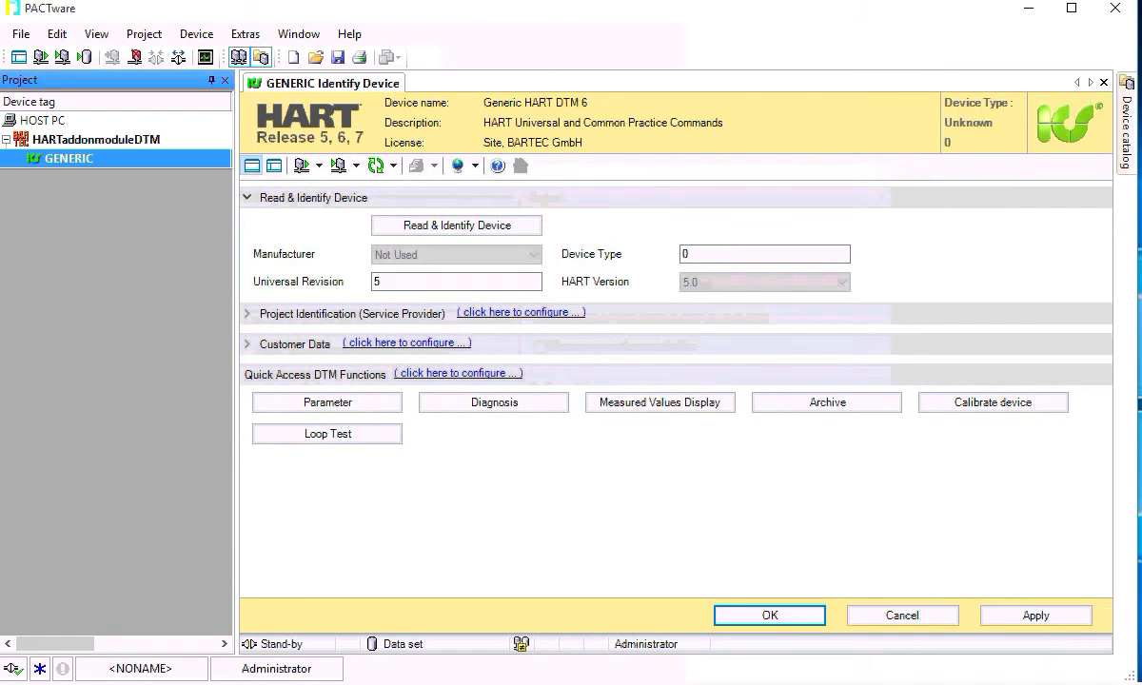
key(alt+f)
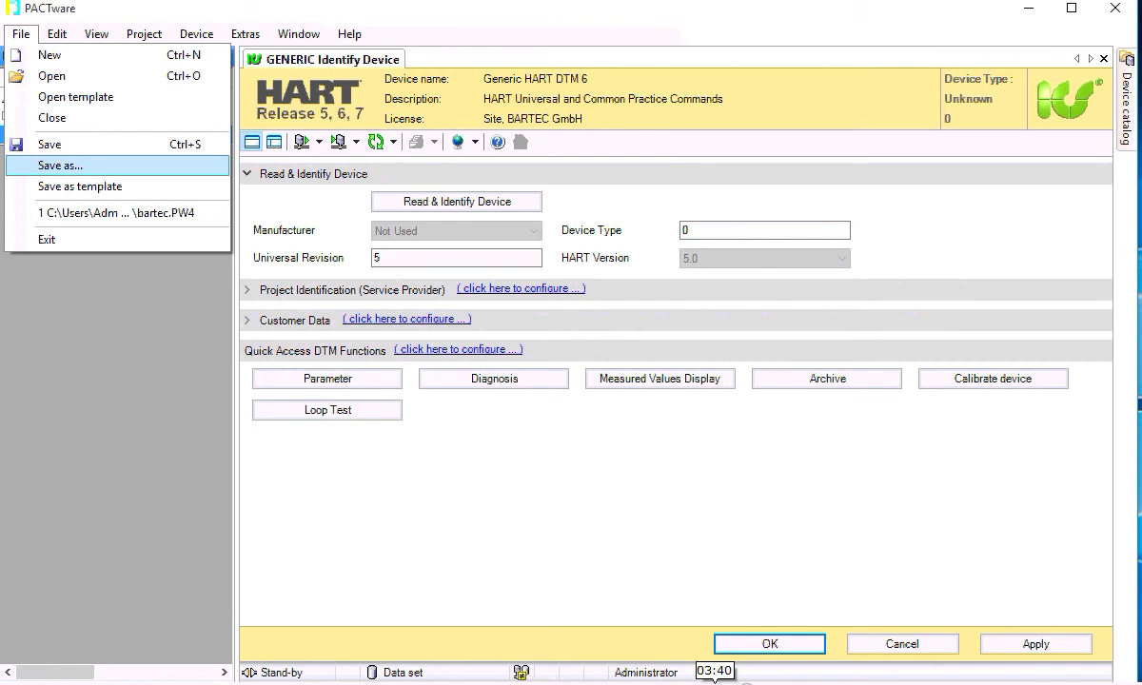
Save the project under the file name bartec (bartec.PW4).
click(60, 165)
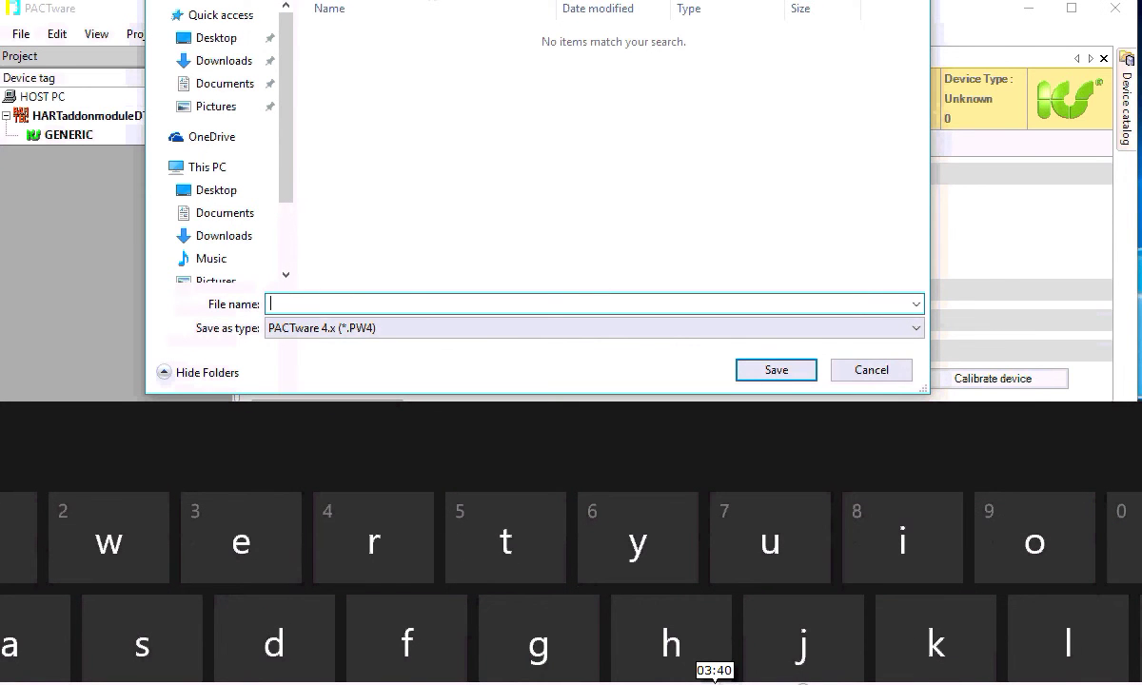
text(bartec)
key(Return)
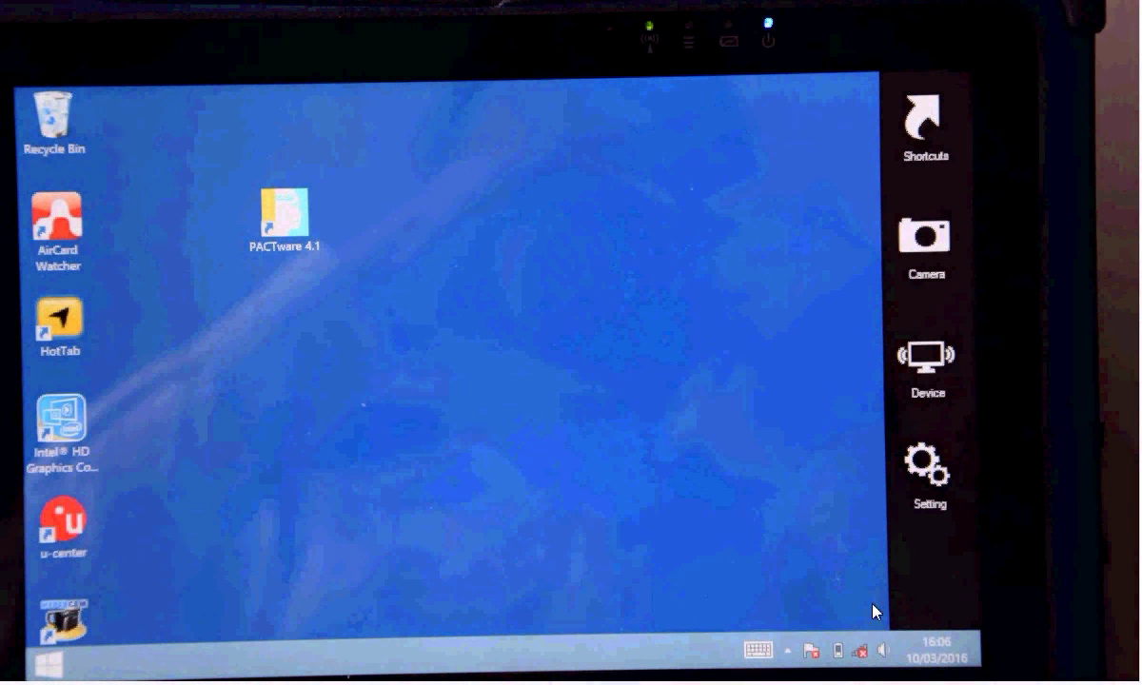
Open the HotTab Setting panel on the tablet.
click(931, 482)
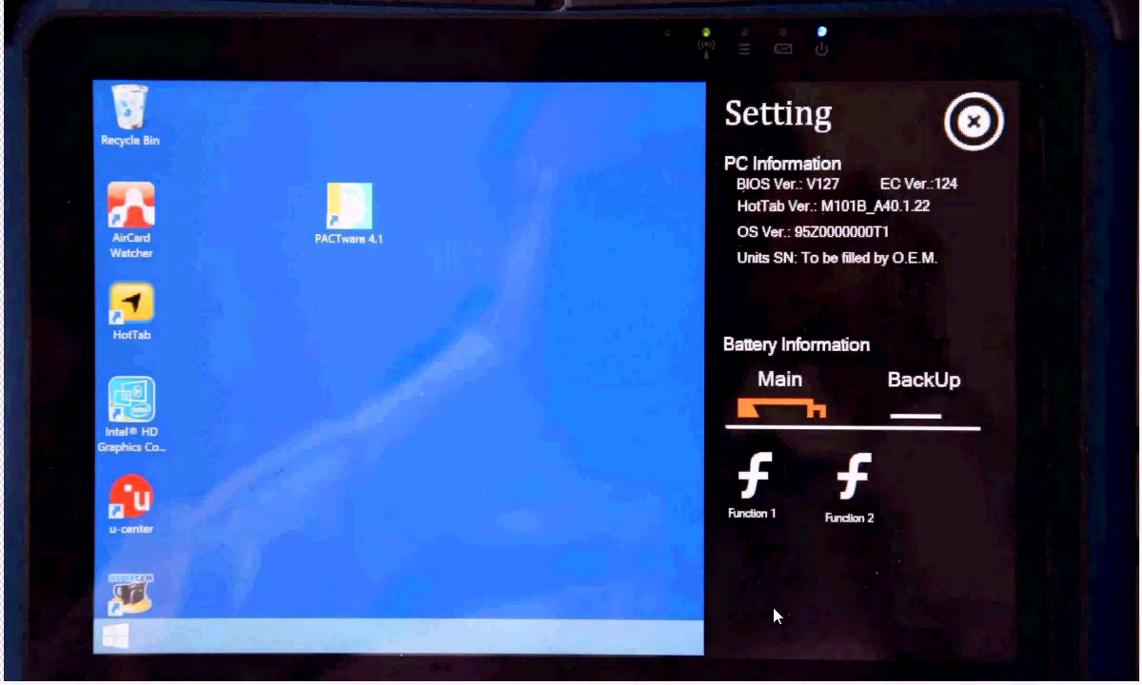